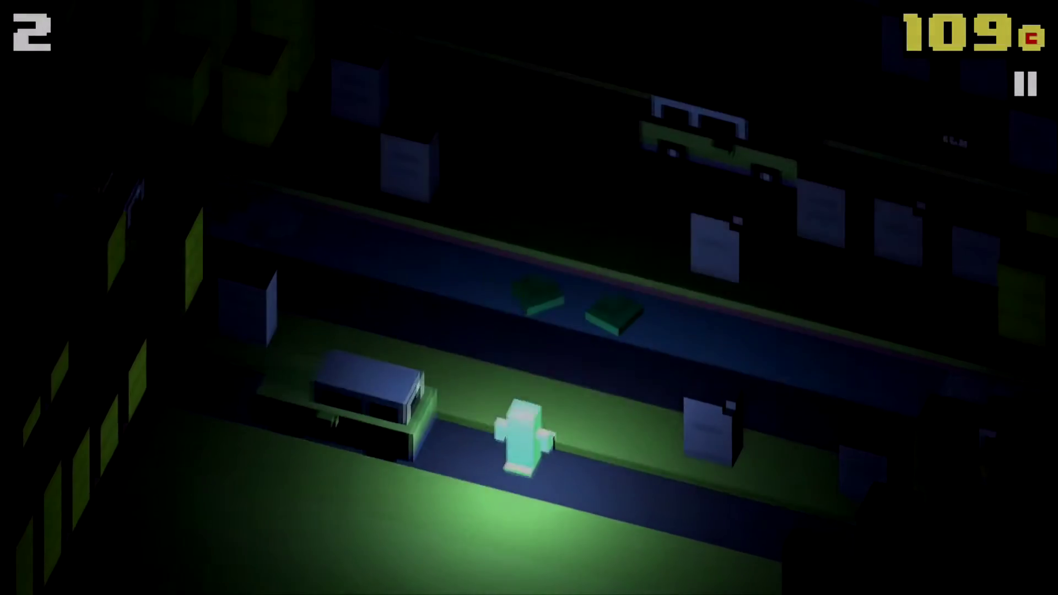
key("Up")
key("Up")
key("Up")
key("Up")
key("Up")
key("Up")
key("Up")
key("Up")
key("Up")
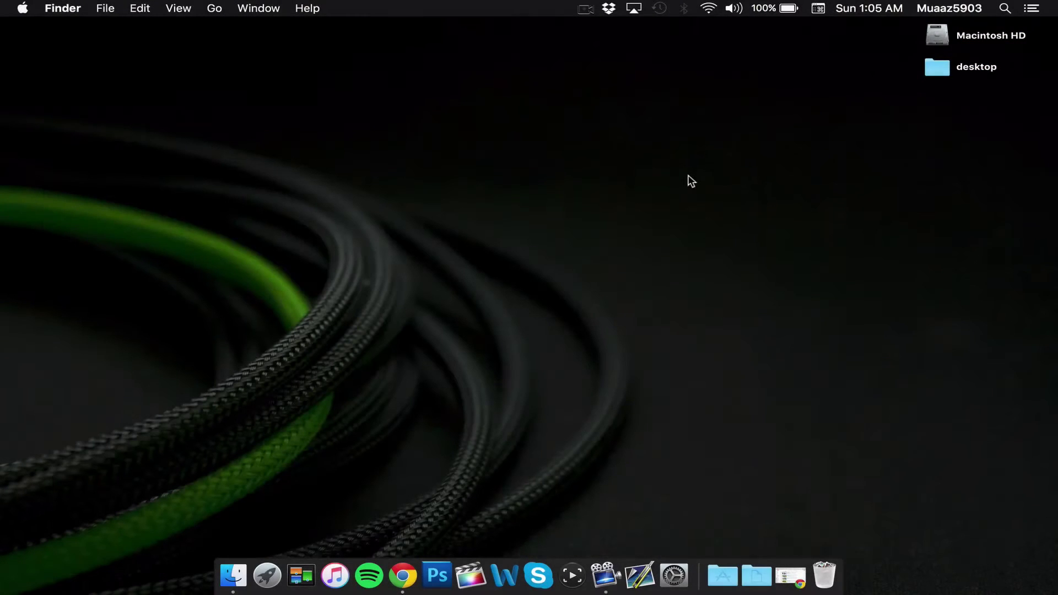
mouse_move(982, 131)
left_mouse_down()
mouse_move(75, 450)
mouse_move(533, 130)
left_mouse_up()
Search Spotlight for 'quick' and launch QuickTime Player from the top hit.
left_click(1004, 9)
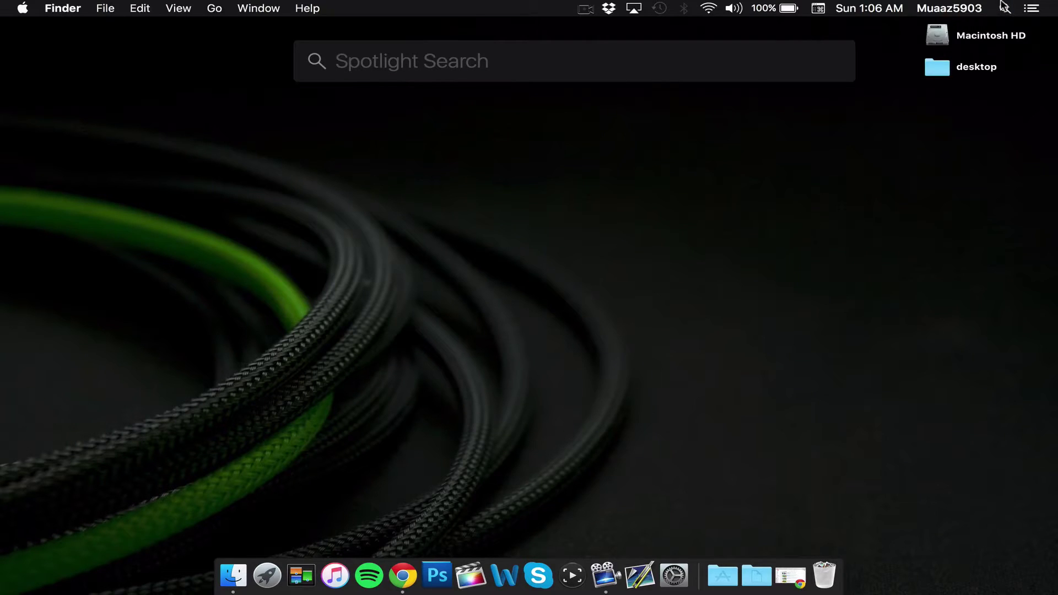
type("quick")
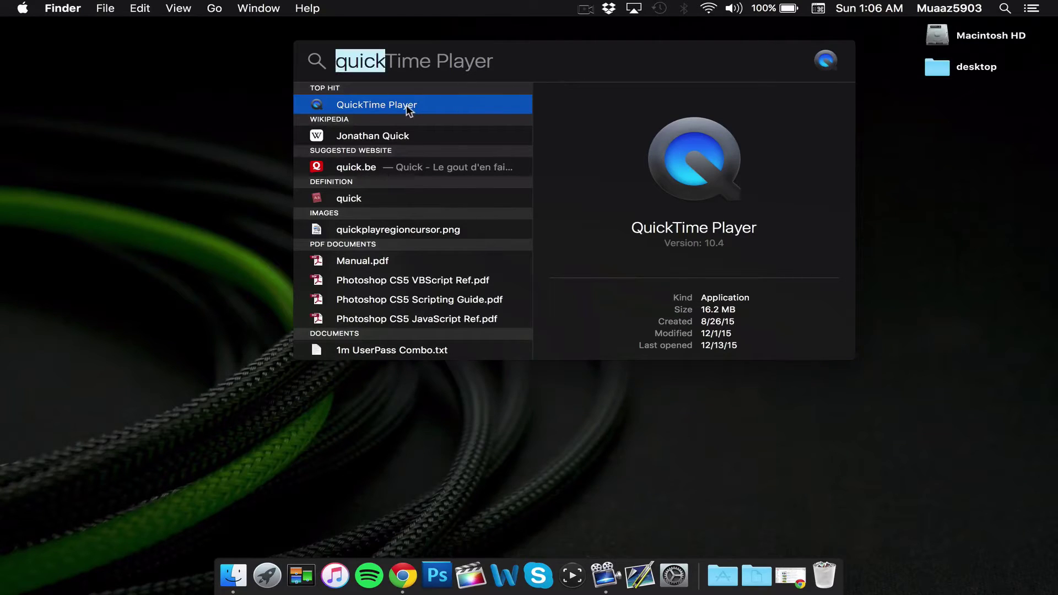
left_click(421, 105)
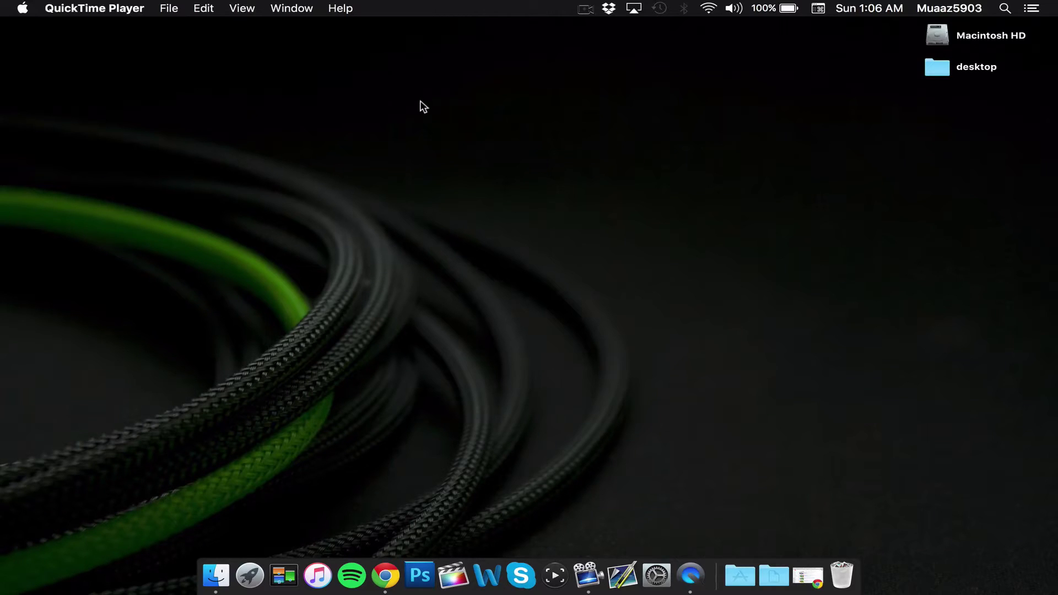
left_click(169, 11)
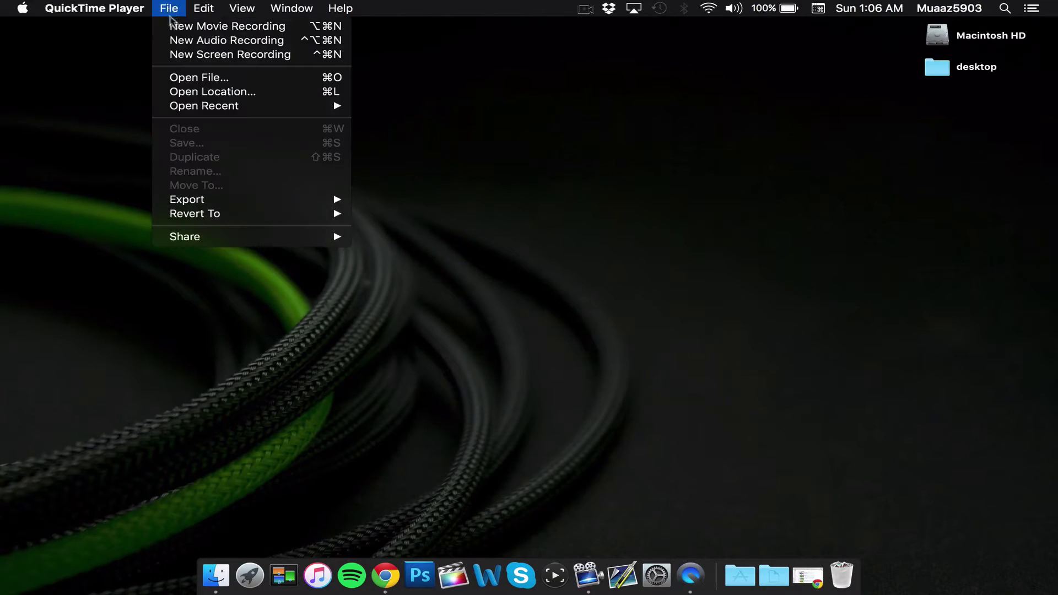
left_click(174, 26)
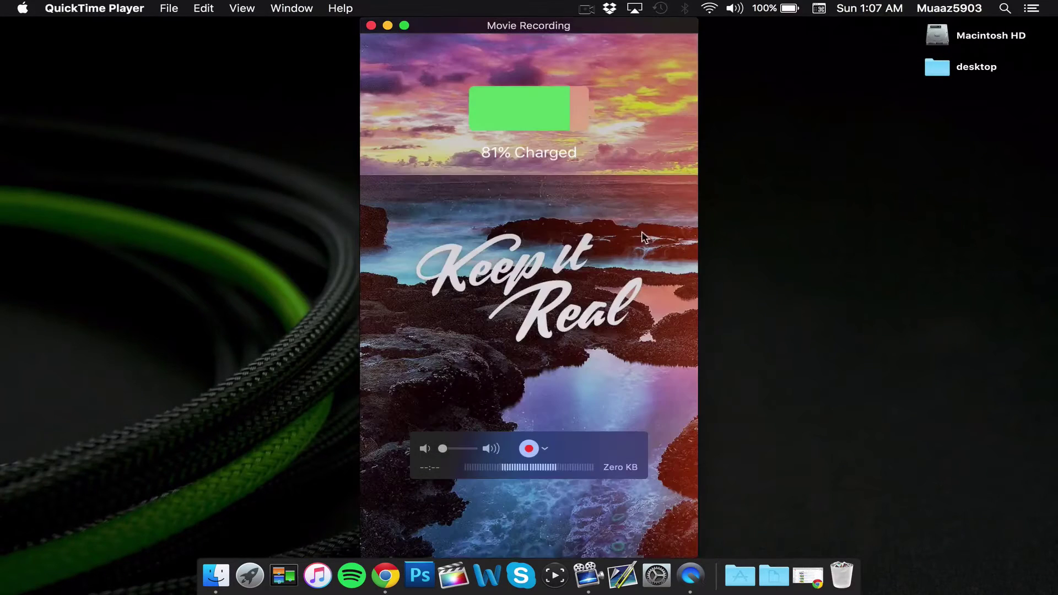
left_click(546, 448)
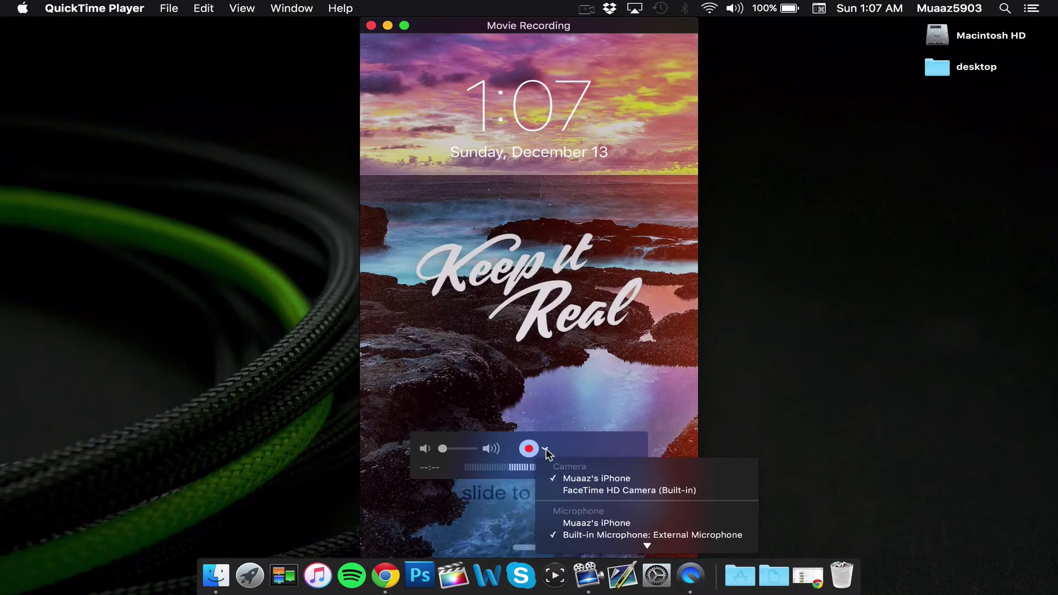
left_click(591, 523)
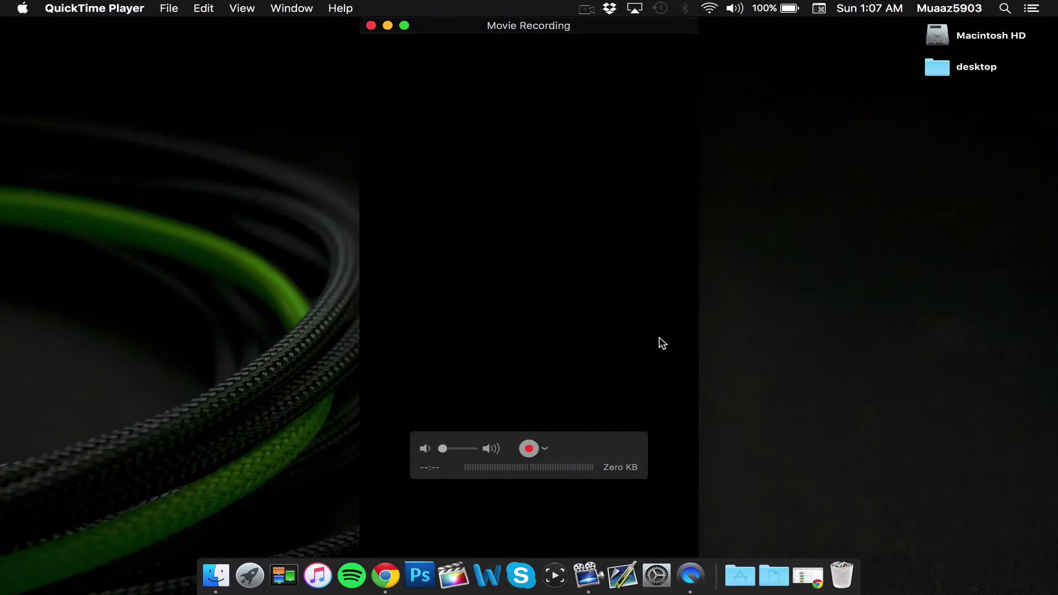